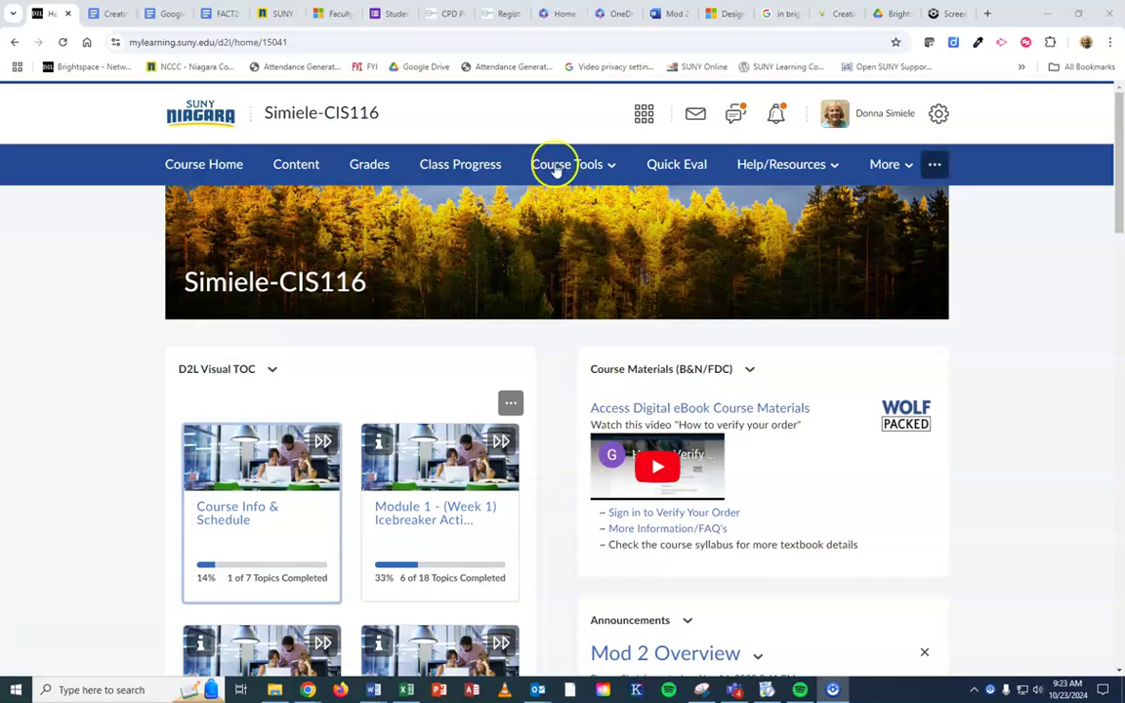
# Step: Start a new category in the course's Groups tool and name it Discussion Groups
pyautogui.click(555, 170)
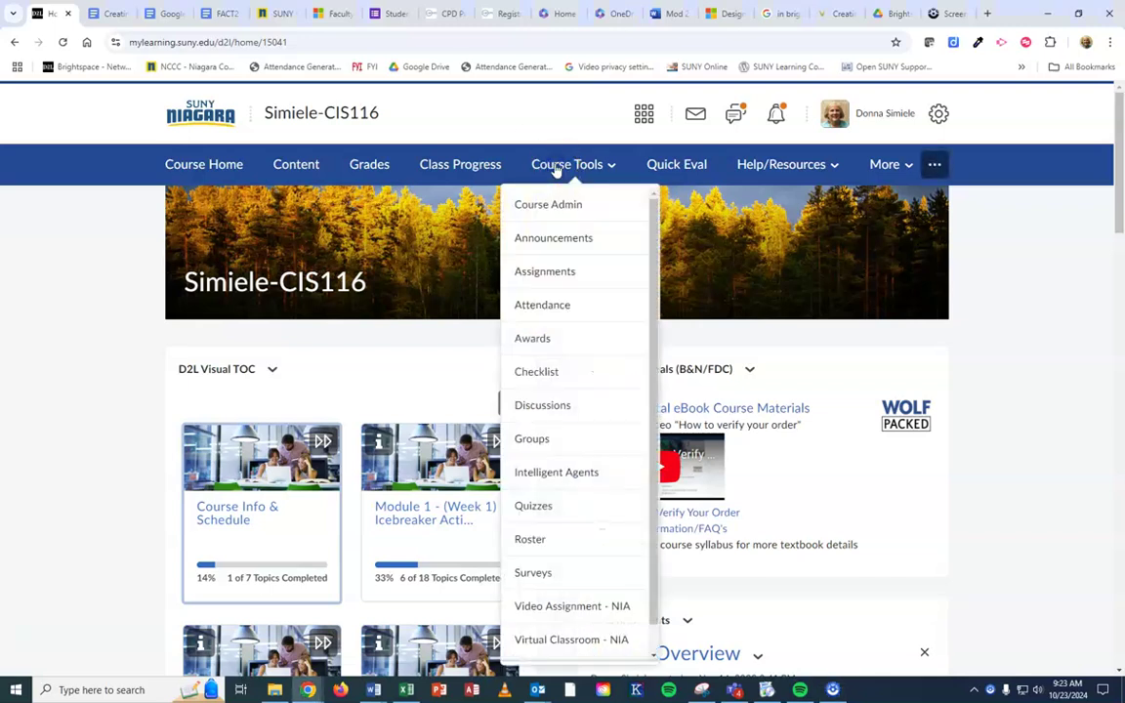
pyautogui.click(536, 440)
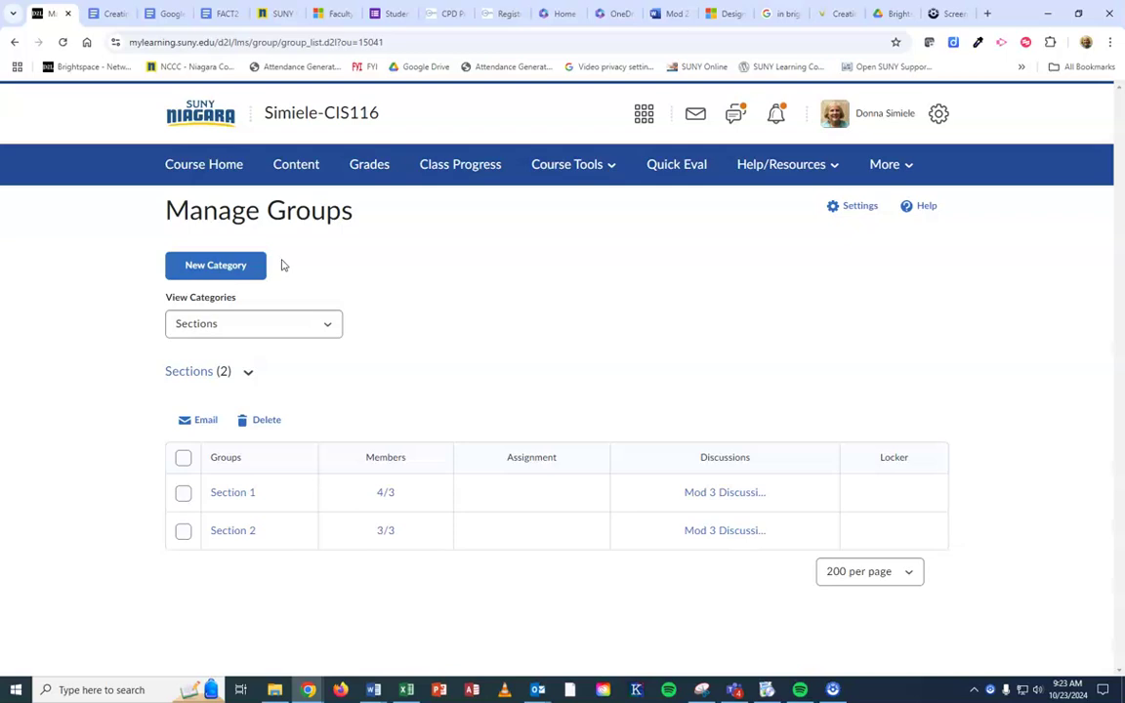
pyautogui.click(208, 273)
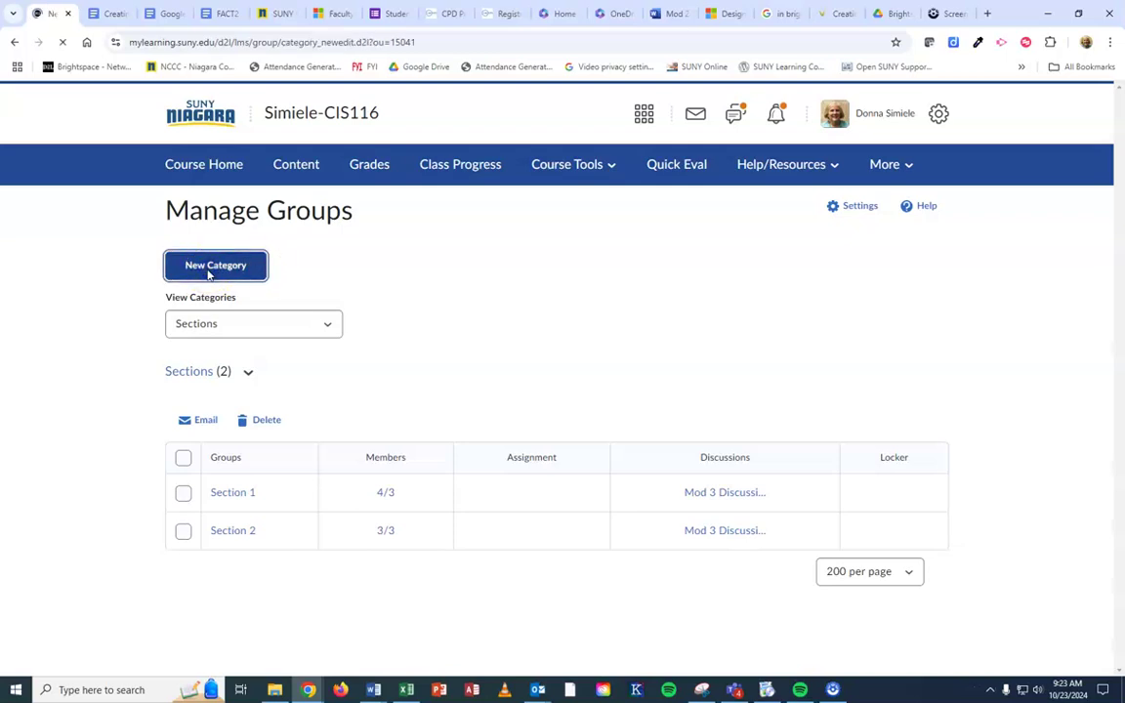
pyautogui.click(224, 326)
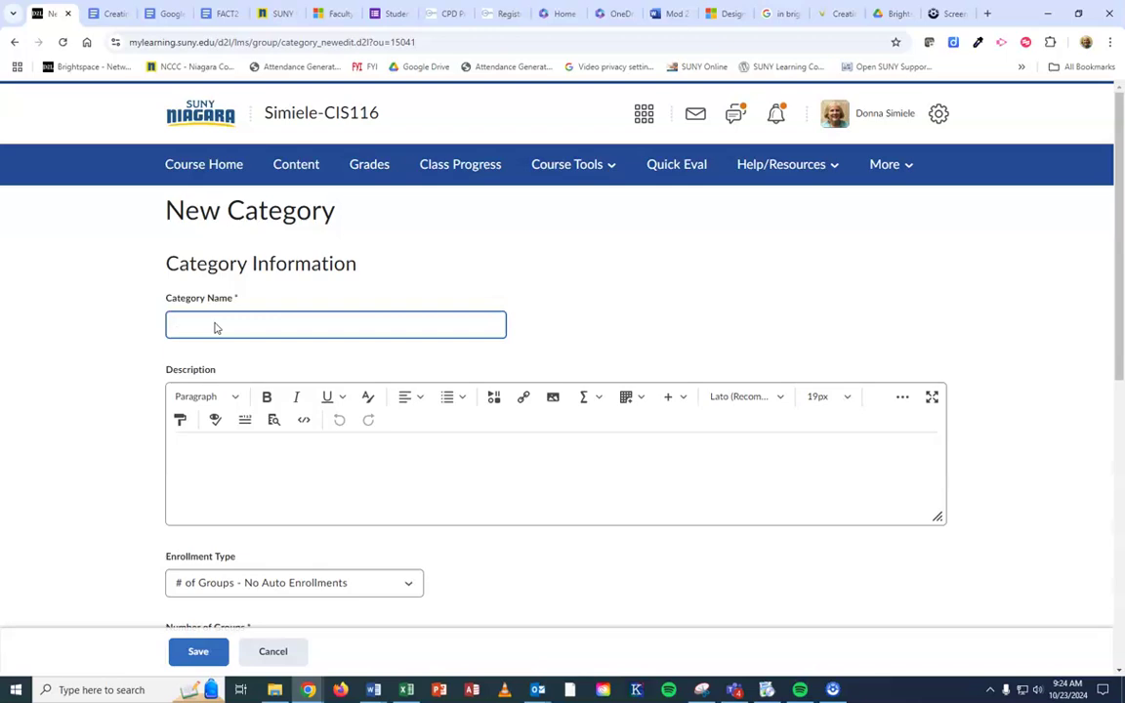
pyautogui.write('Discussion Groups')
pyautogui.click(239, 480)
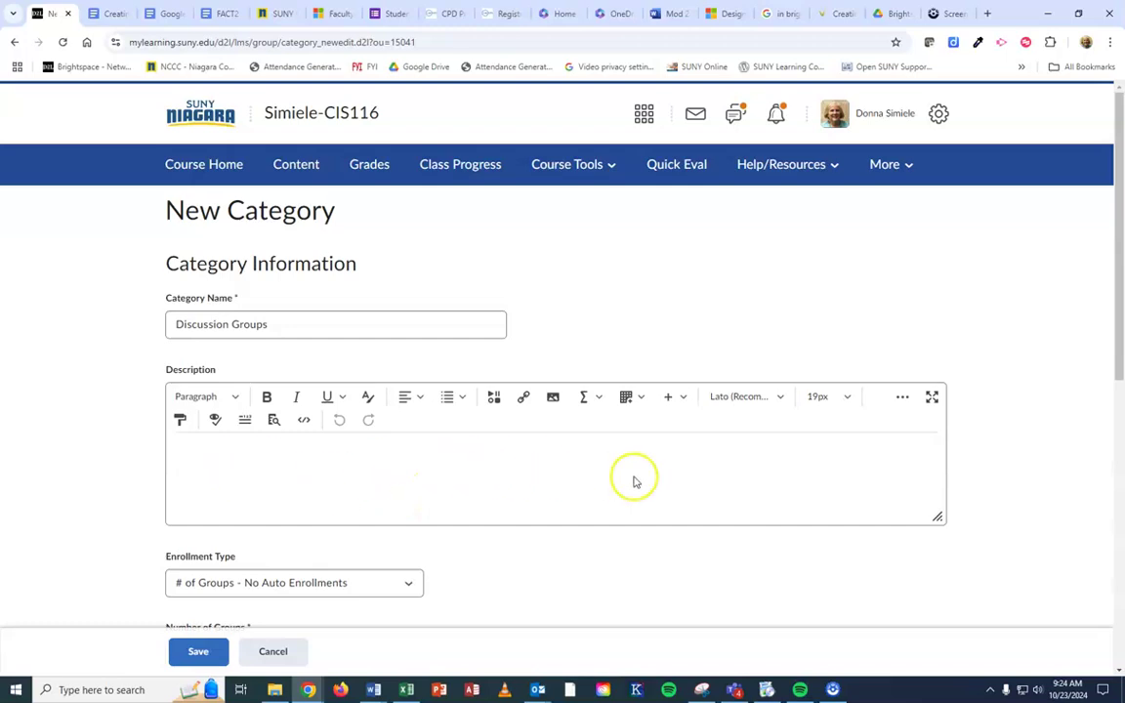
# Step: Set the category's enrollment type to # of Groups, with 2 as the number of groups
pyautogui.scroll(-1, 682, 431)
pyautogui.scroll(-1, 680, 437)
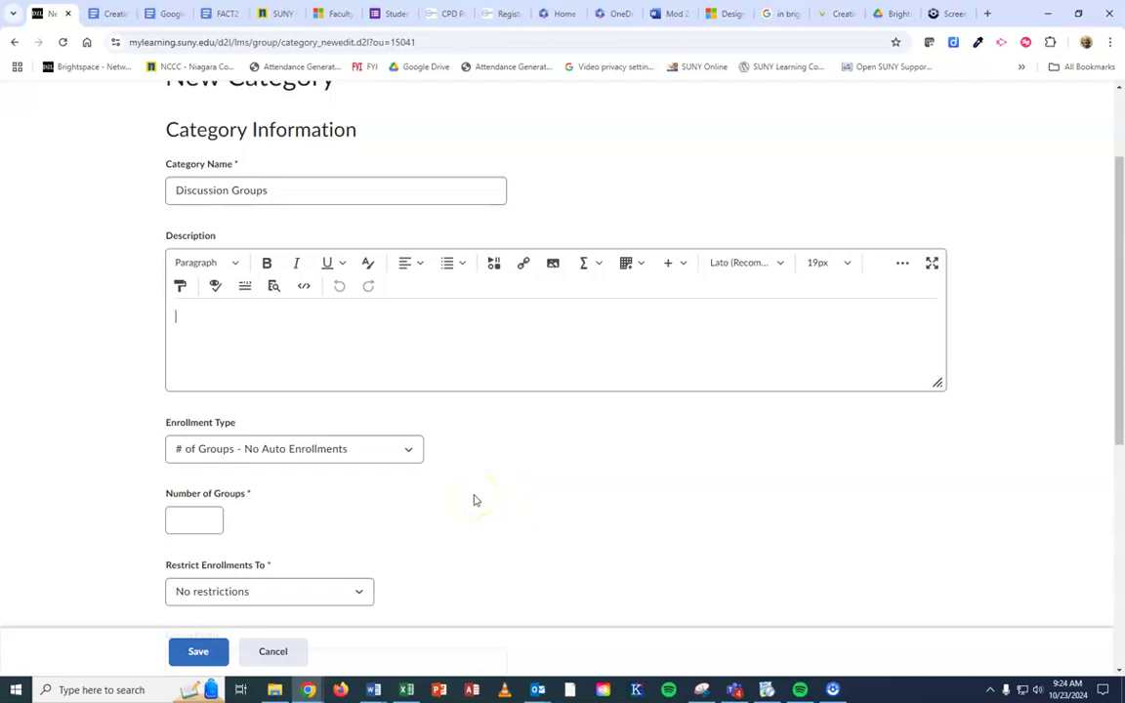
pyautogui.click(243, 449)
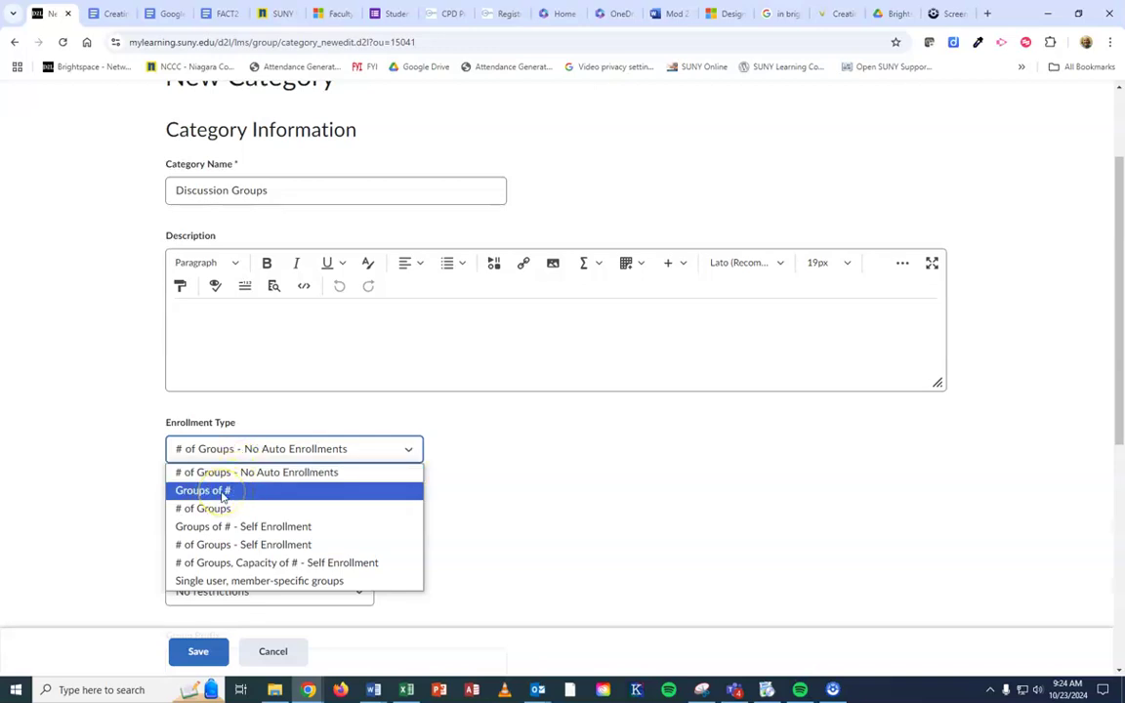
pyautogui.press('Down')
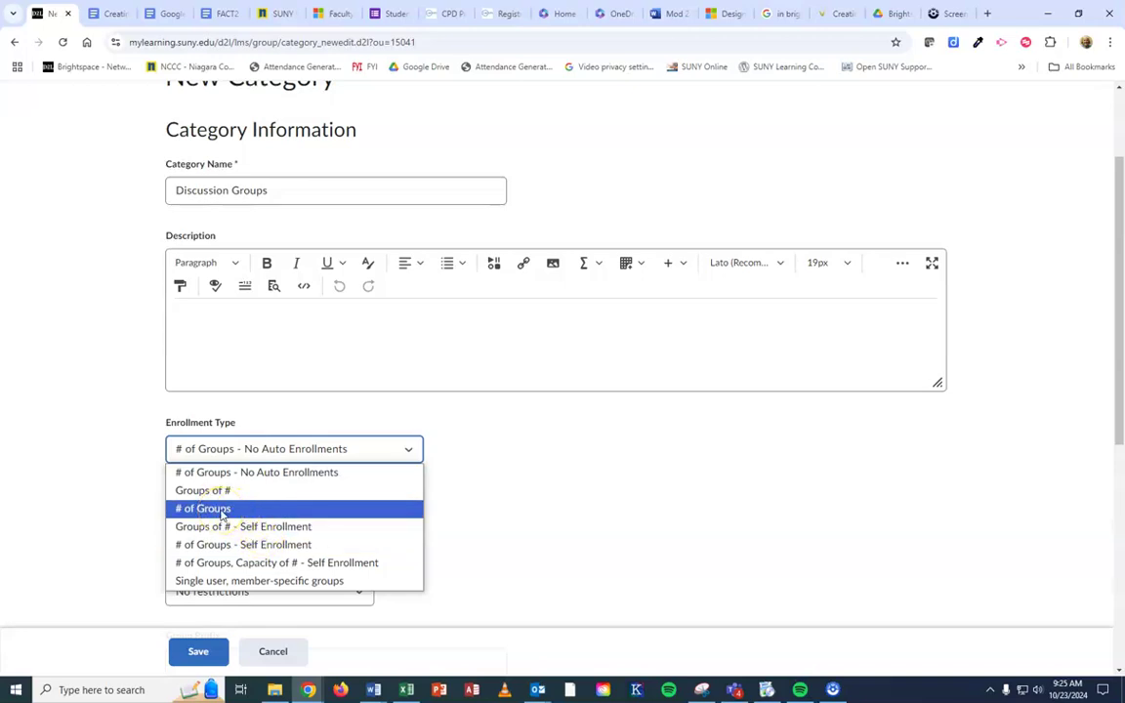
pyautogui.click(215, 510)
pyautogui.click(206, 524)
pyautogui.write('2')
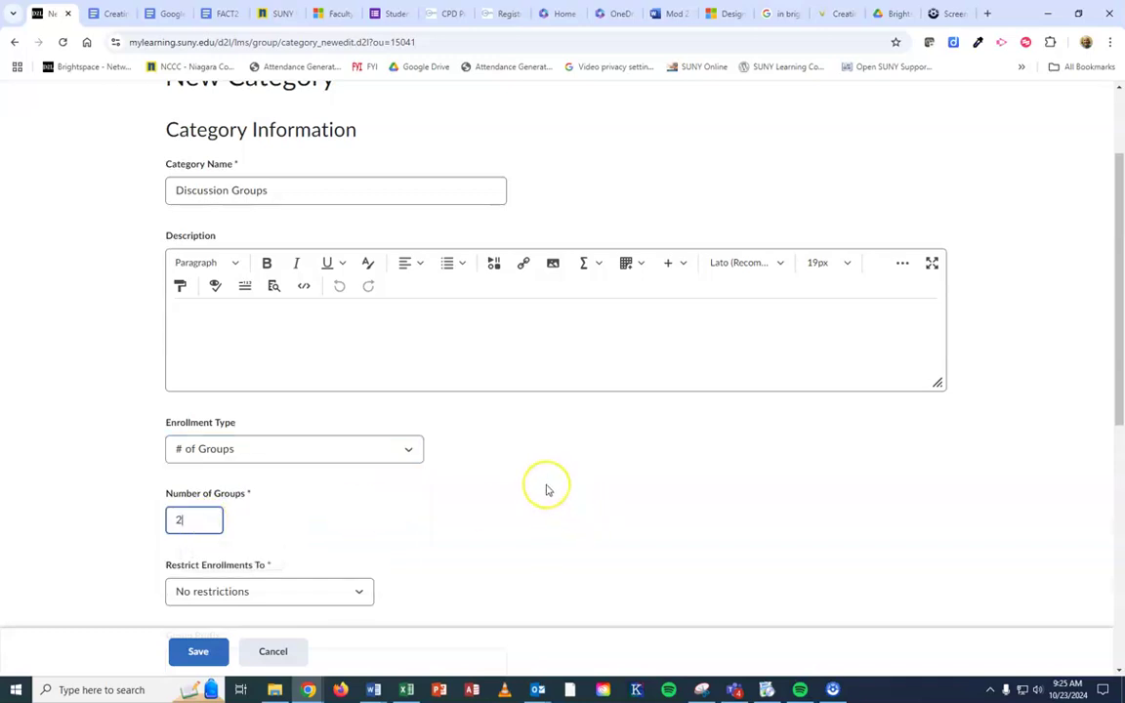
# Step: Enter Disc Gr as the group prefix for the new category
pyautogui.scroll(-1, 546, 490)
pyautogui.scroll(-1, 419, 496)
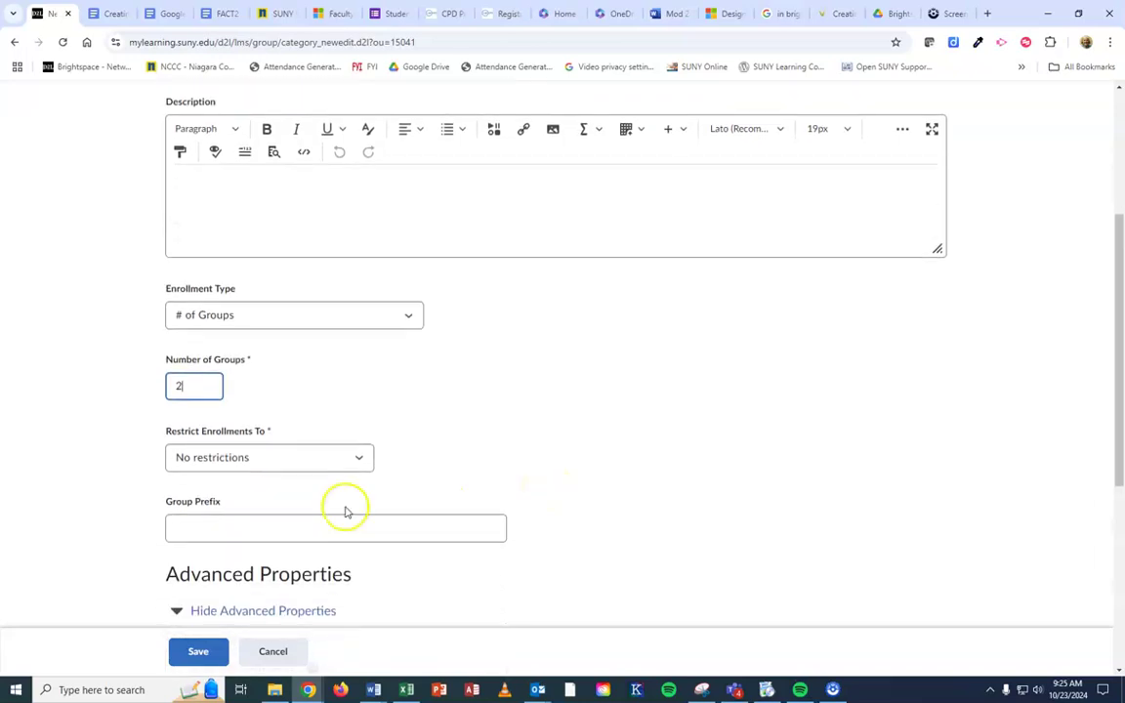
pyautogui.click(191, 533)
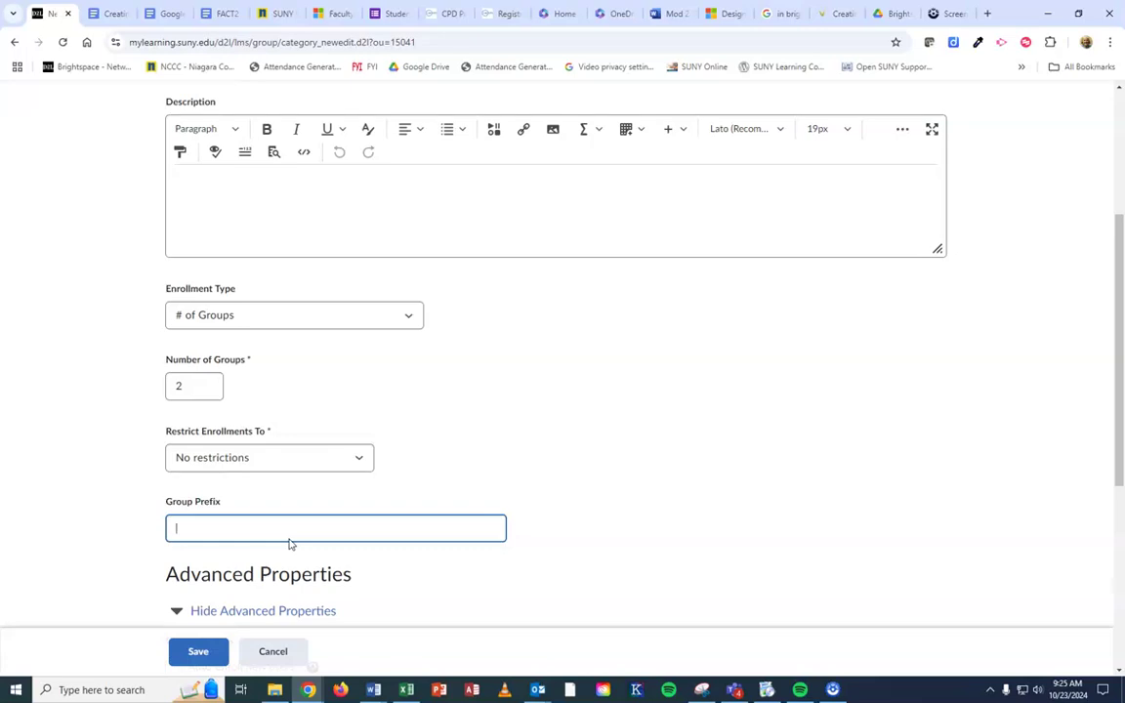
pyautogui.click(180, 527)
pyautogui.write('Disc Gr')
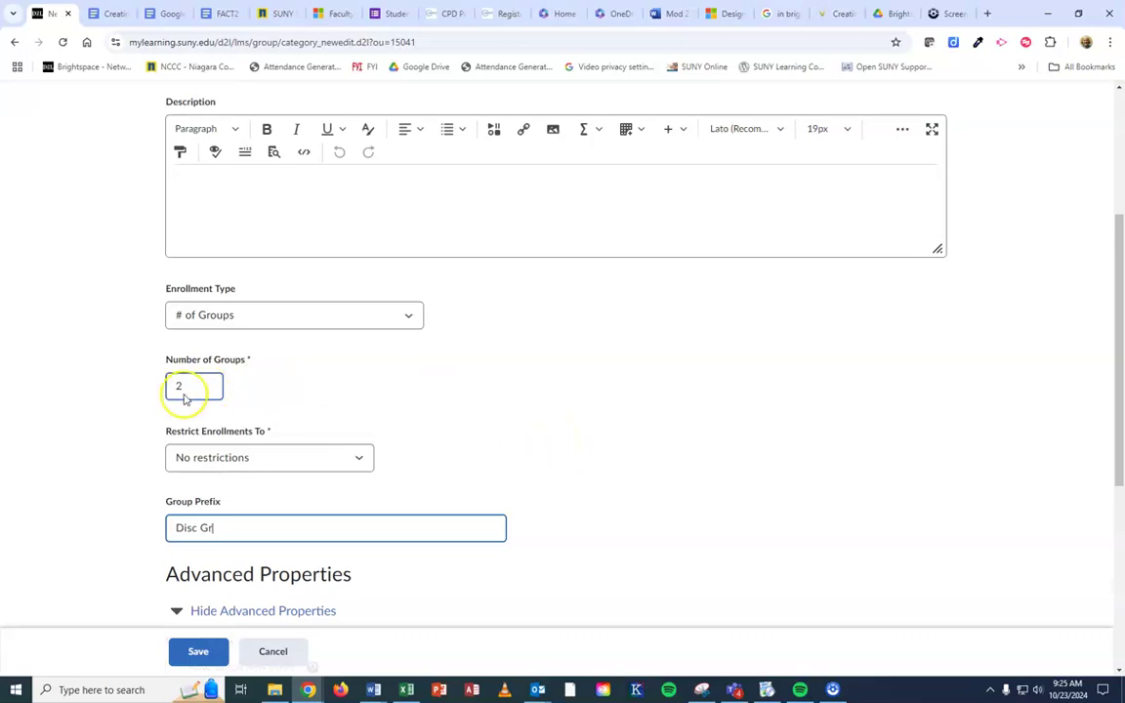
# Step: Enable Auto-enroll new users for the category, save it and acknowledge the group creation notice
pyautogui.scroll(-2, 323, 391)
pyautogui.scroll(-1, 359, 391)
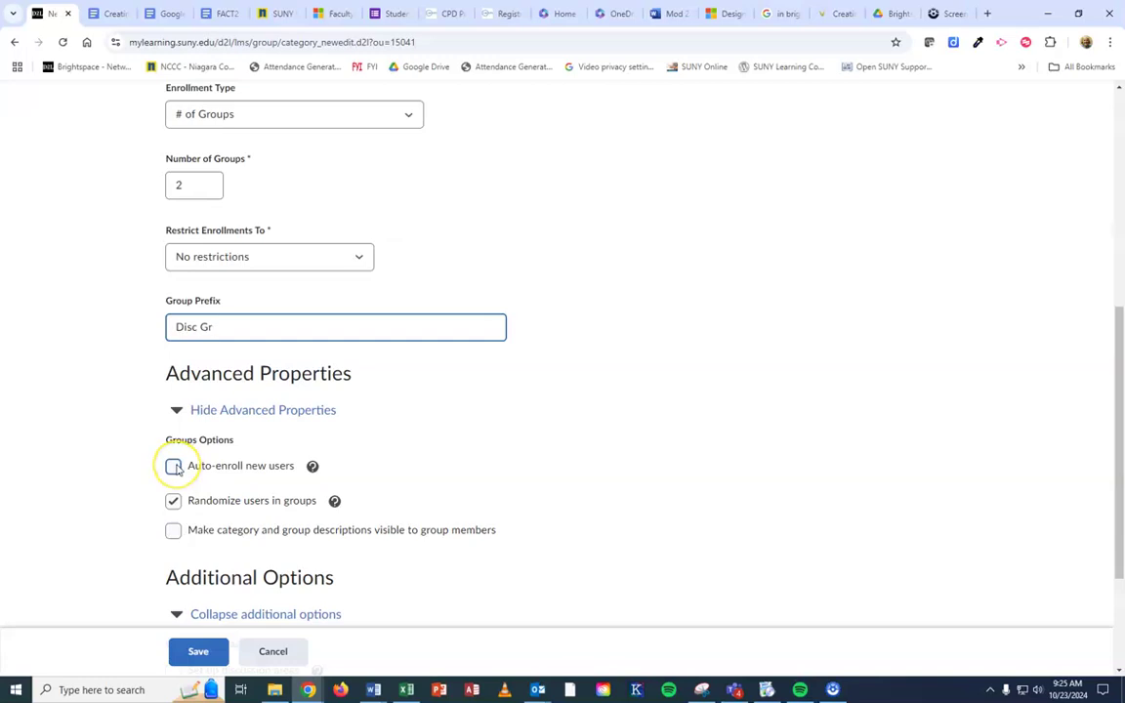
pyautogui.click(174, 466)
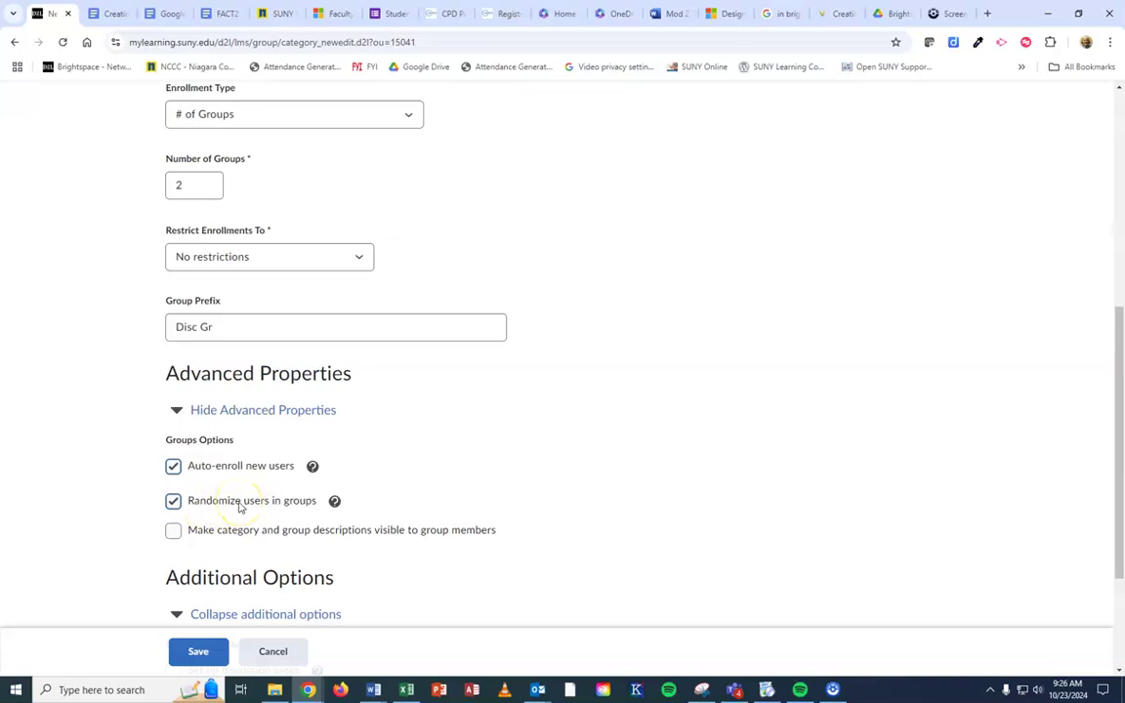
pyautogui.scroll(-1, 239, 506)
pyautogui.scroll(-2, 241, 510)
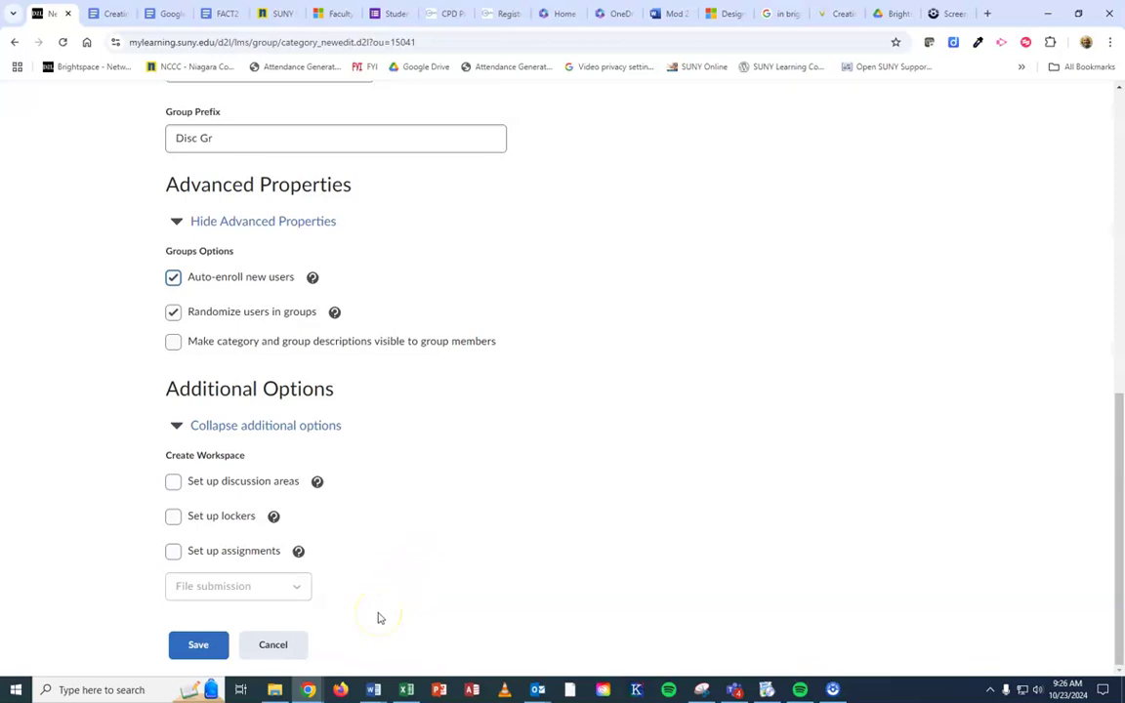
pyautogui.click(199, 648)
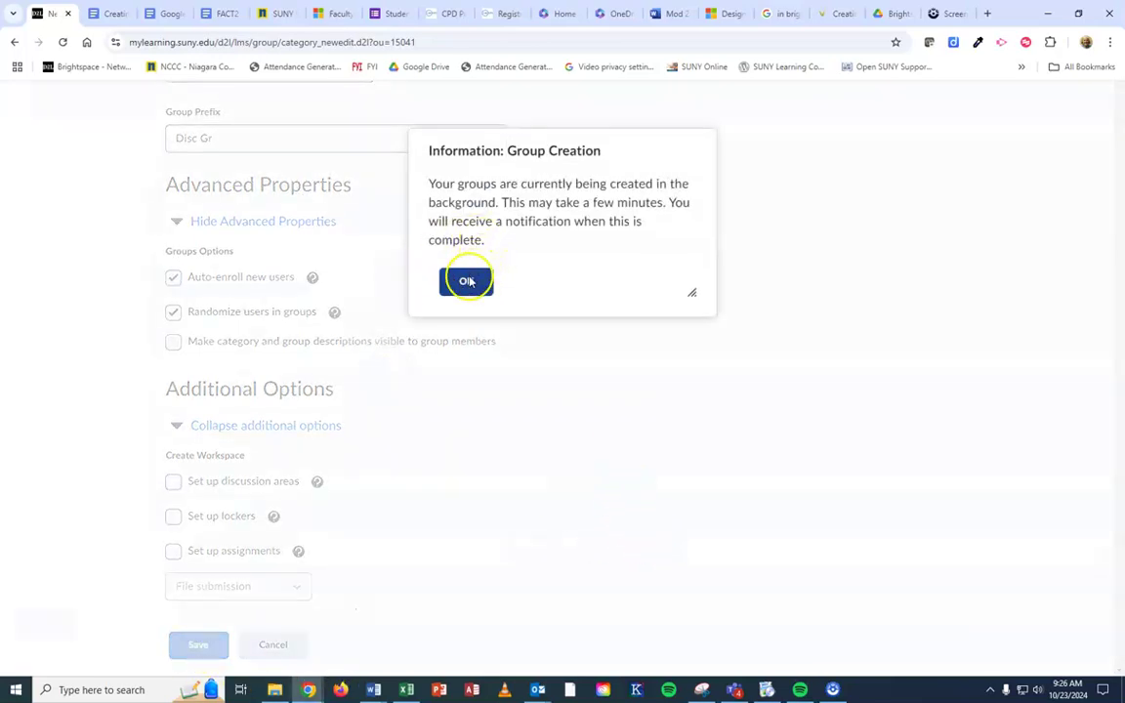
pyautogui.click(466, 283)
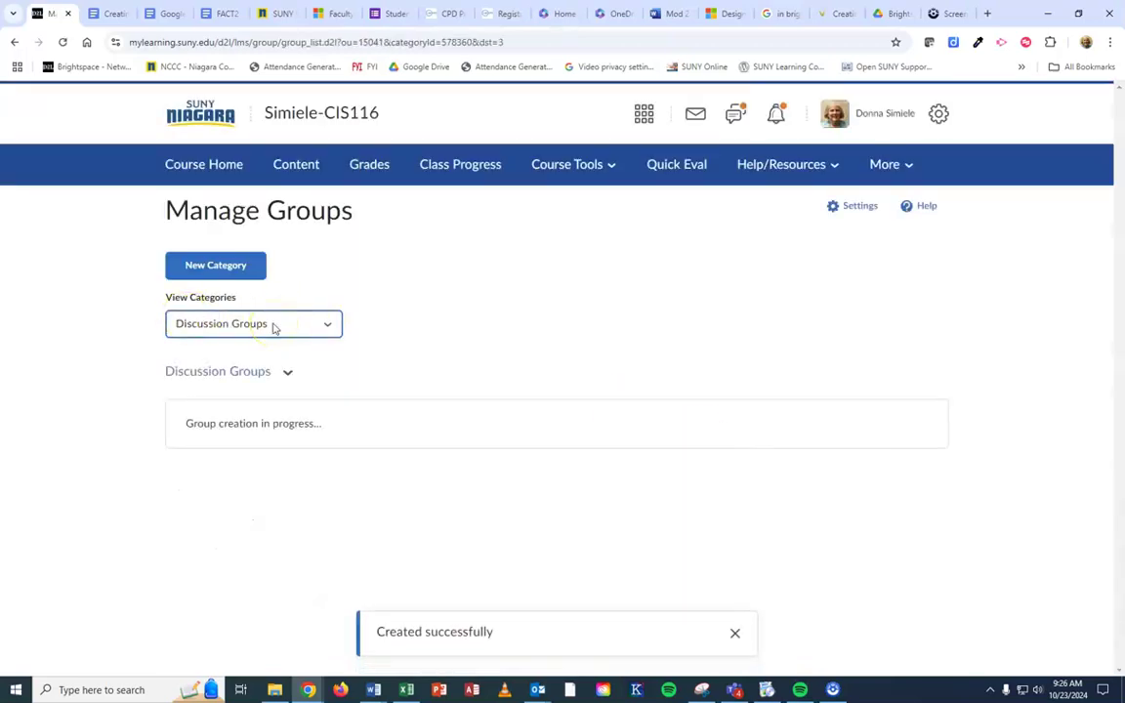
# Step: View the Discussion Groups category's edit page without saving changes, and check the member list of Disc Gr 1
pyautogui.click(253, 329)
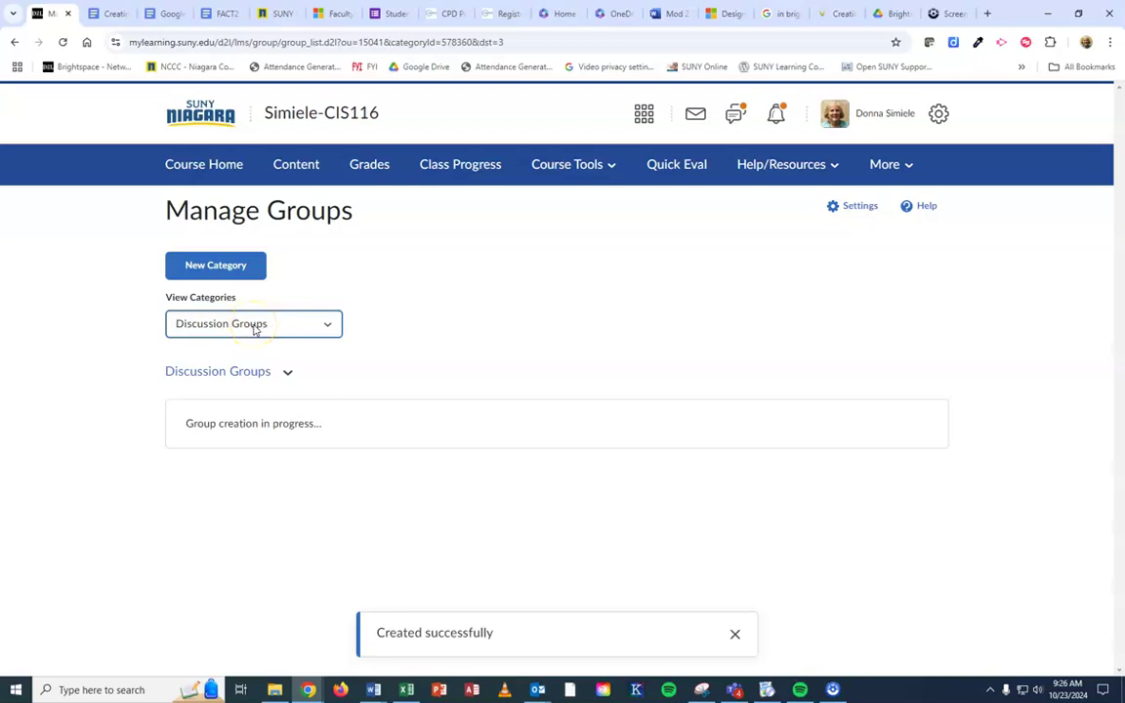
pyautogui.click(252, 372)
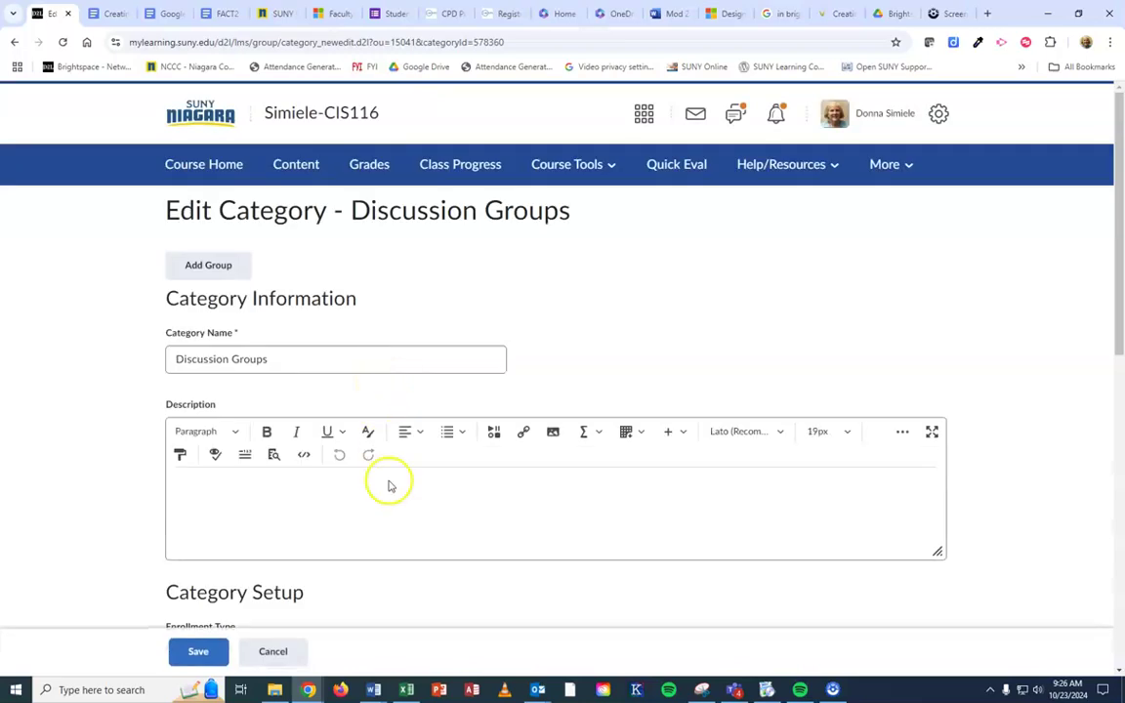
pyautogui.click(273, 653)
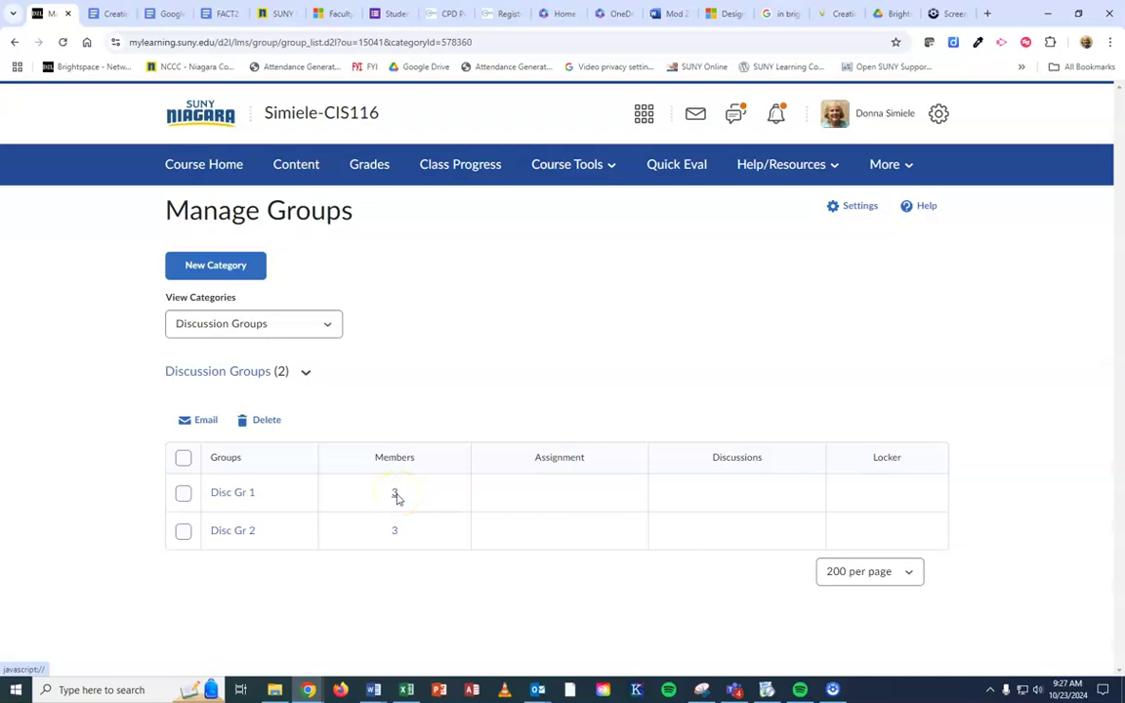
pyautogui.click(396, 494)
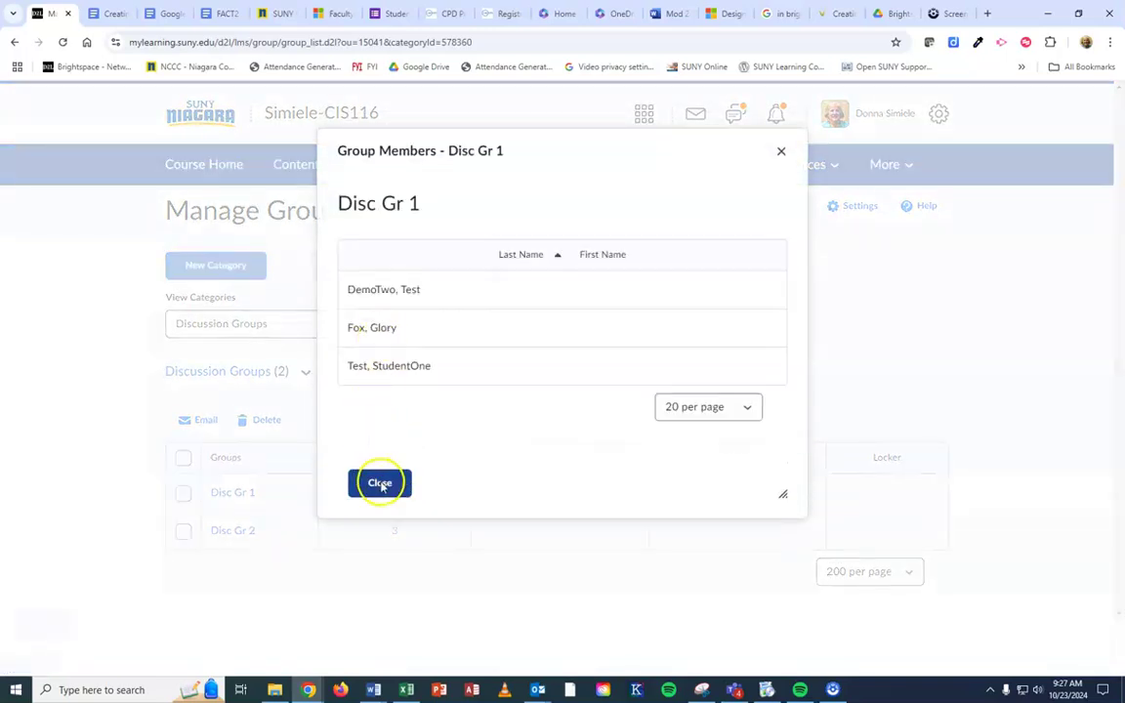
pyautogui.click(377, 482)
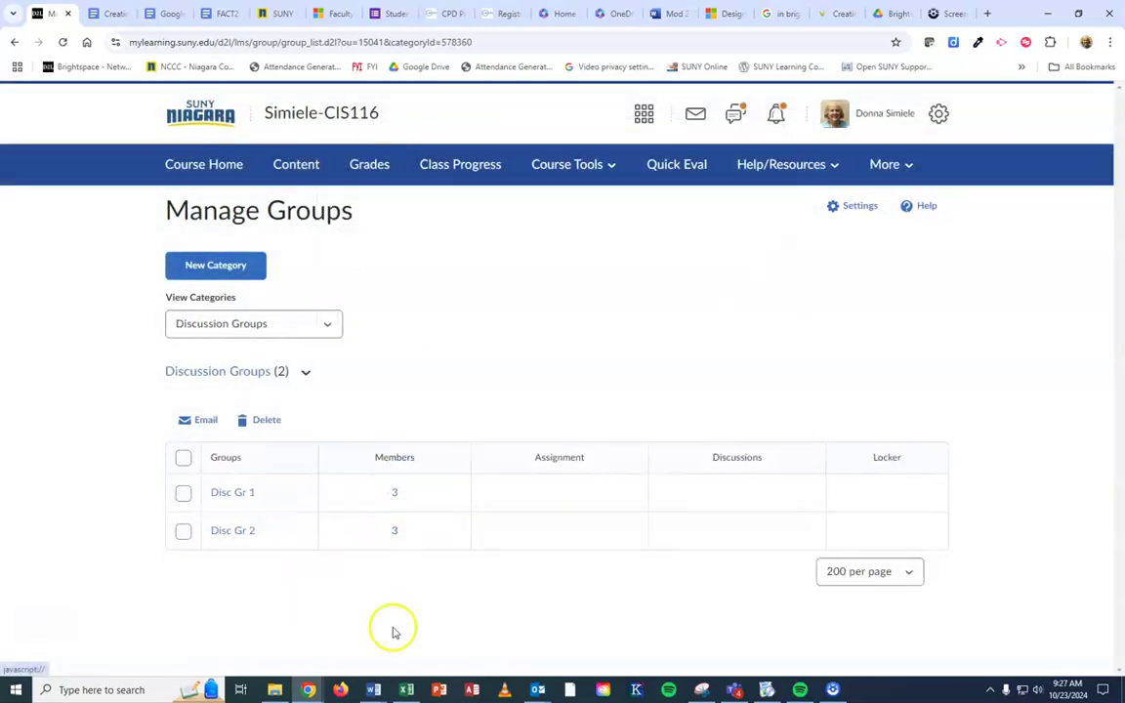